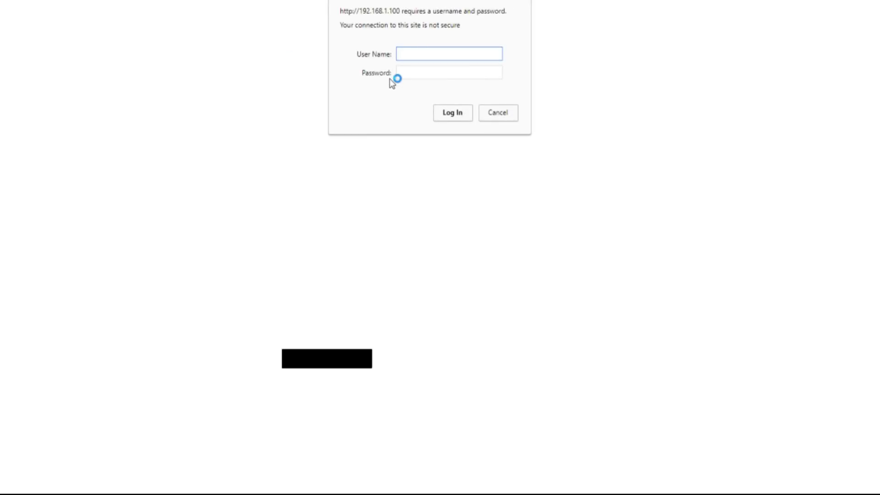
Step: Log in to the L3+ miner with its user name and password and open Miner Configuration
text(t)
key(Tab)
text(ro)
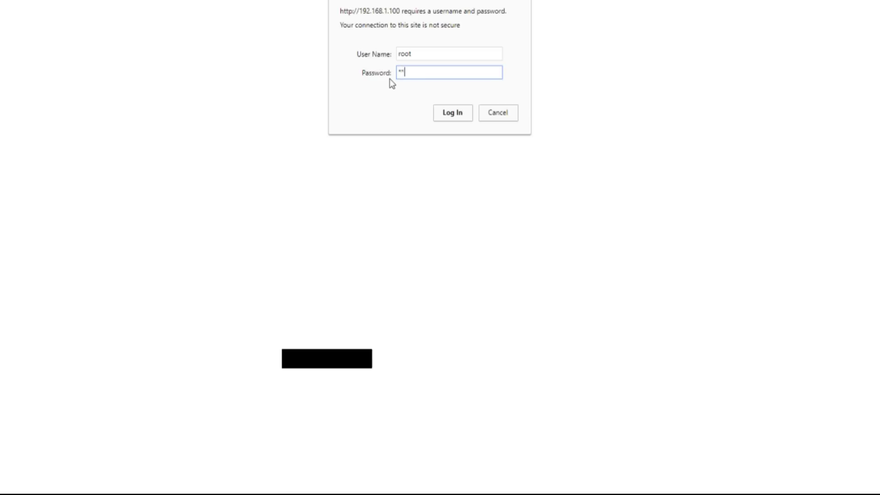
text(ot)
key(Return)
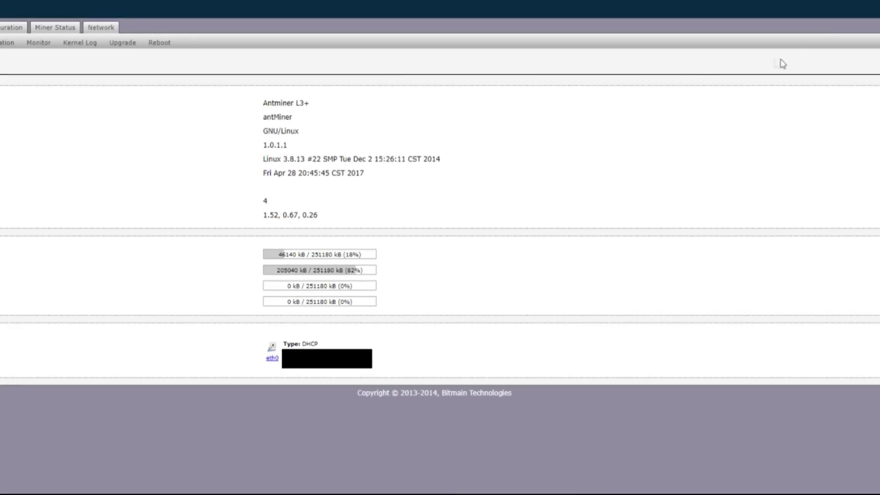
click(3, 31)
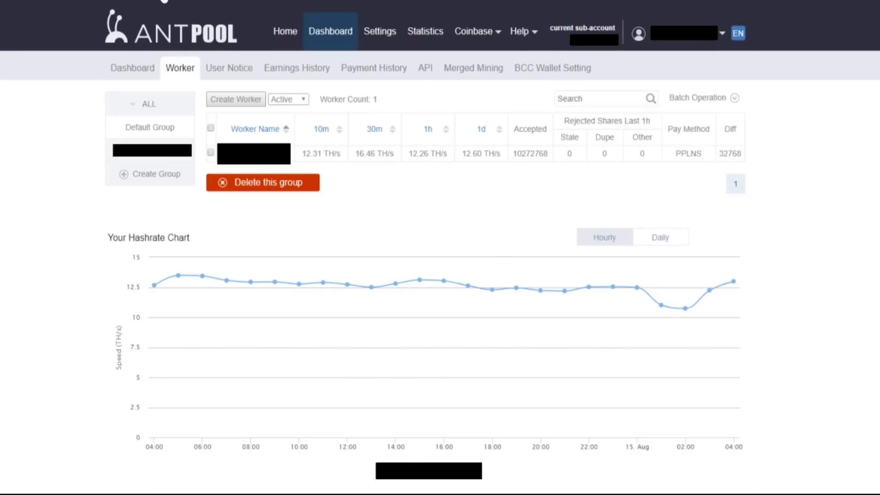
Step: Switch the AntPool account's coin to Litecoin and check the batch worker operations list
mouse_move(164, 2)
click(141, 24)
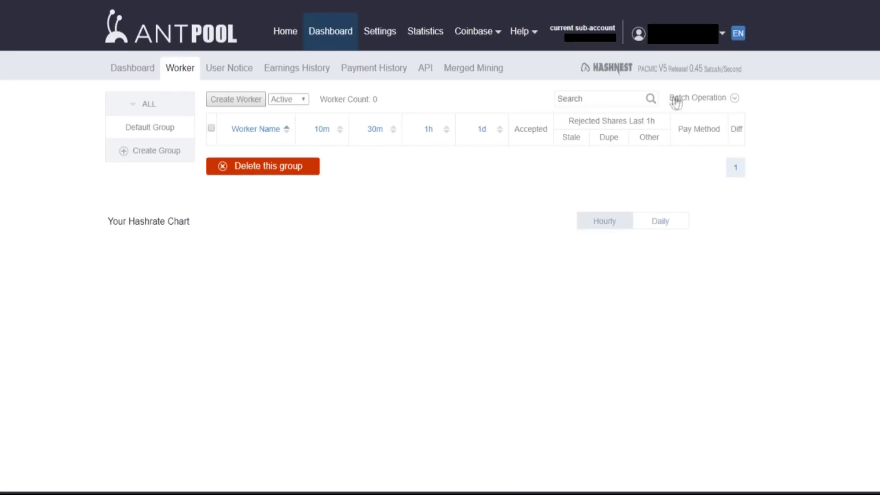
click(736, 101)
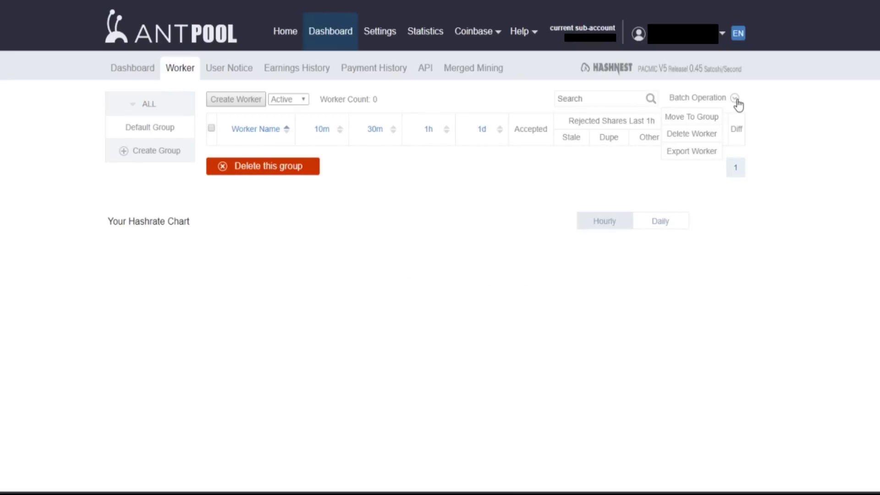
click(736, 100)
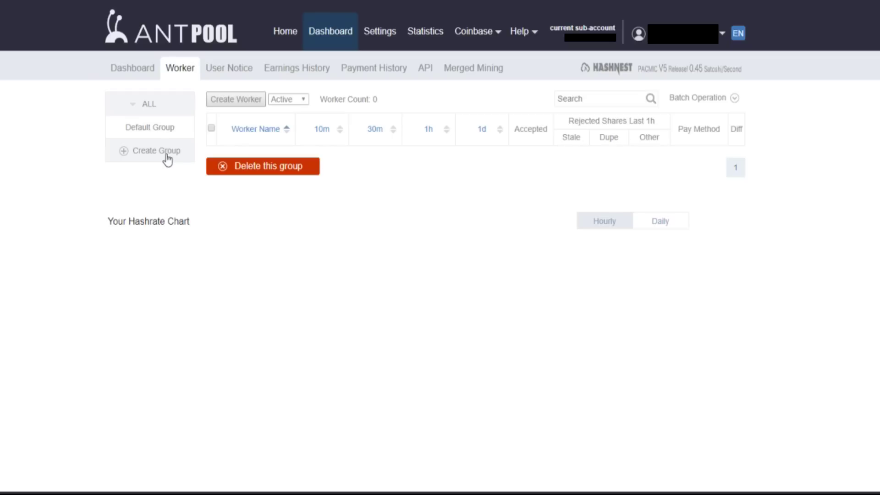
Step: Review the account and sub-account settings, then start creating a new worker
click(384, 30)
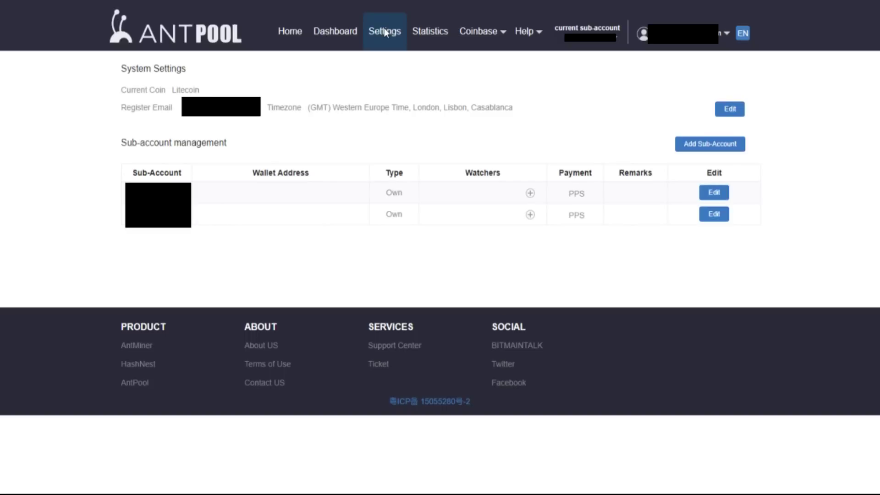
click(713, 150)
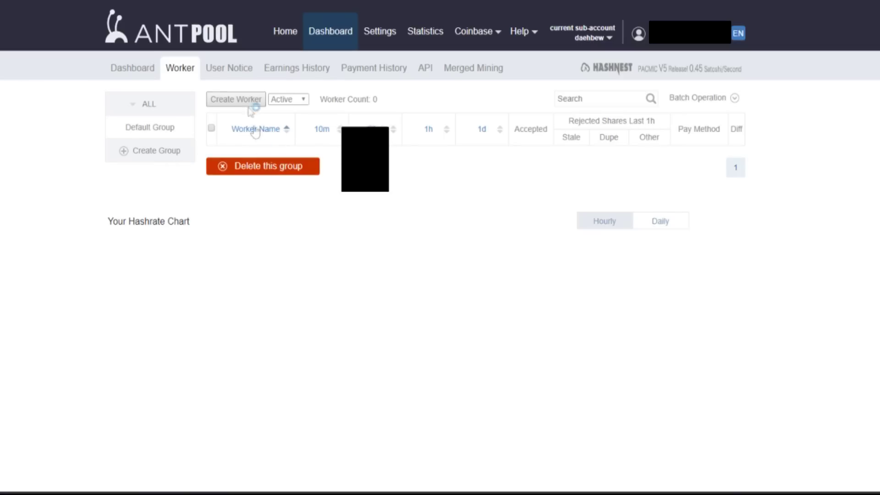
click(249, 98)
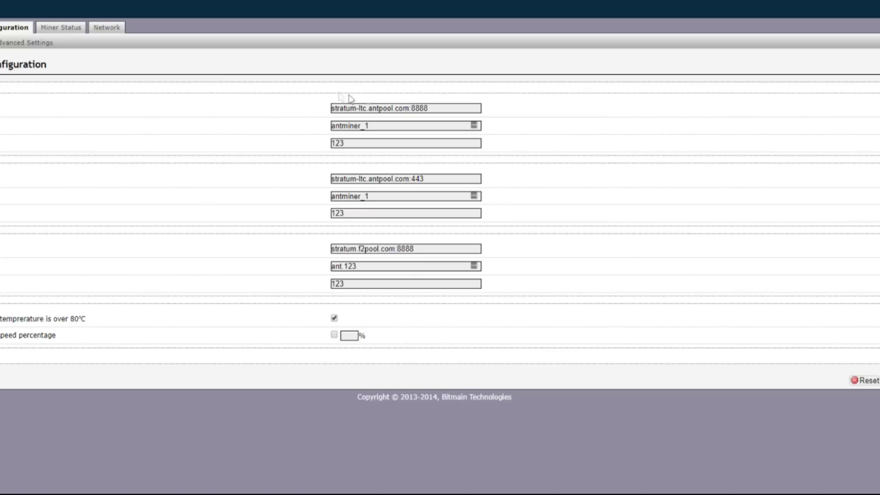
Step: Paste stratum+tcp://stratum-ltc.antpool.com:8888 into the third pool URL, leaving the first pool URL unchanged
drag(426, 110, 254, 100)
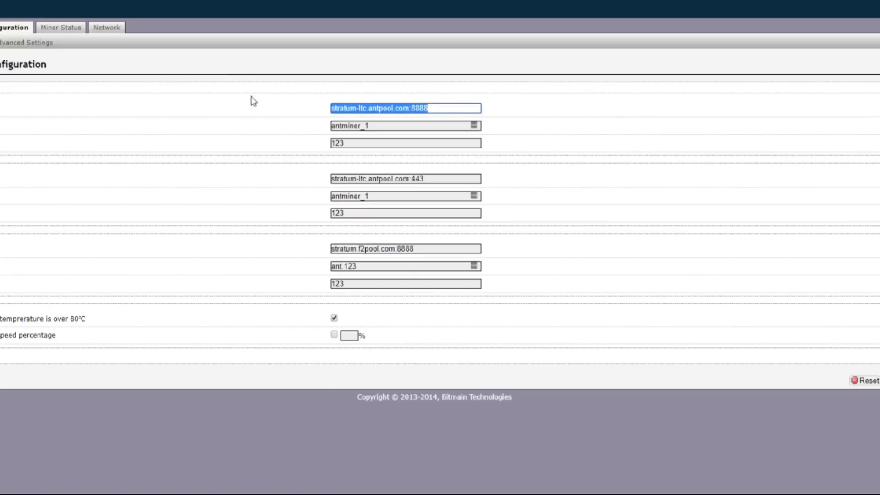
text(stratum+tcp://stratum-ltc.antpool.com:8888)
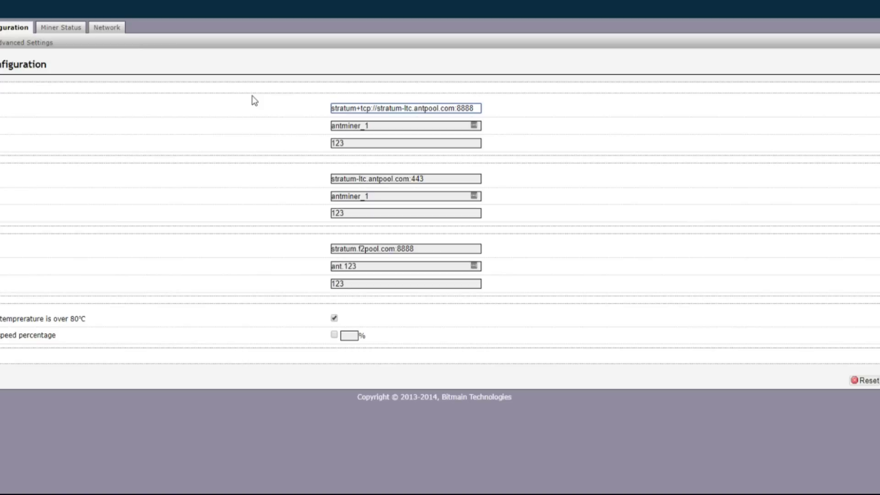
key(ctrl+z)
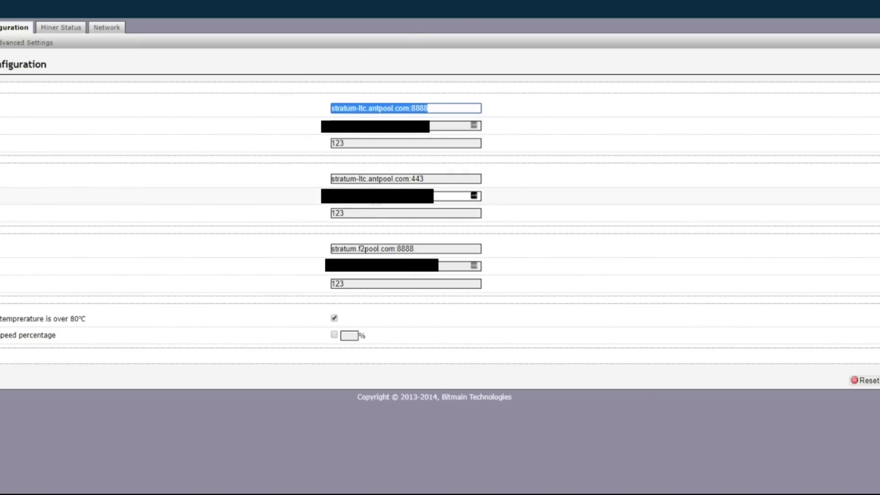
key(Tab)
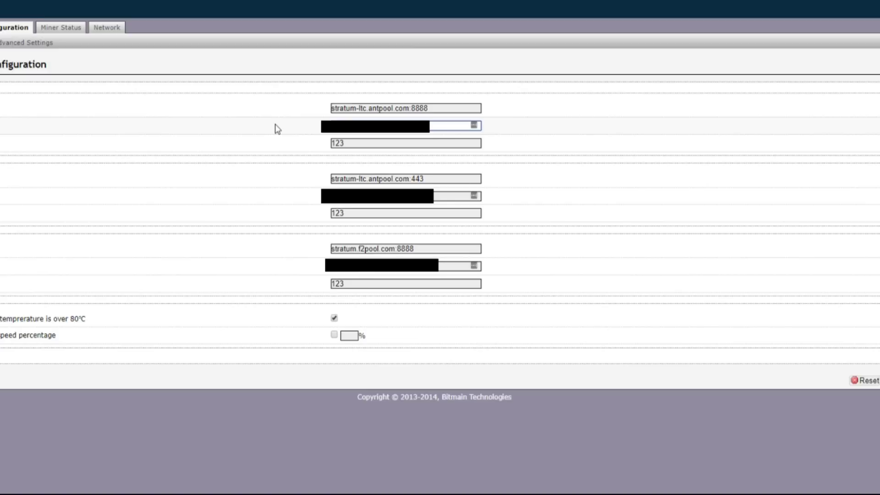
key(Tab)
key(Tab)
key(Tab)
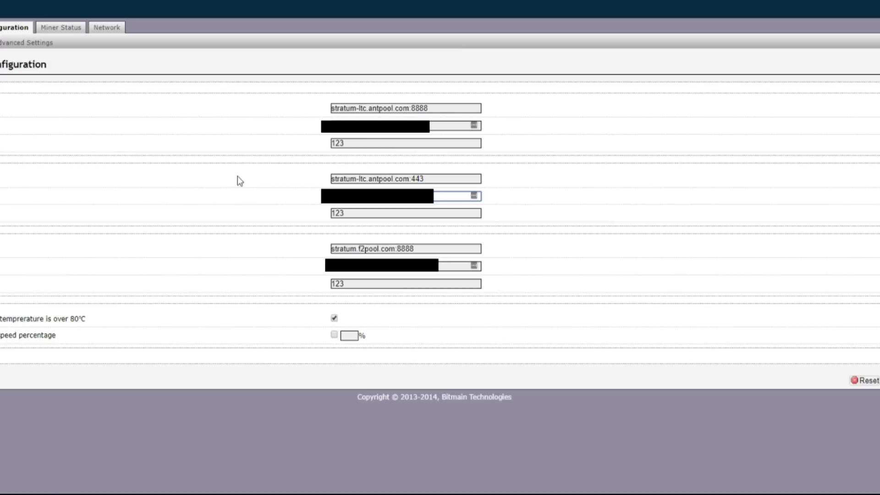
key(Tab)
key(Tab)
key(Tab)
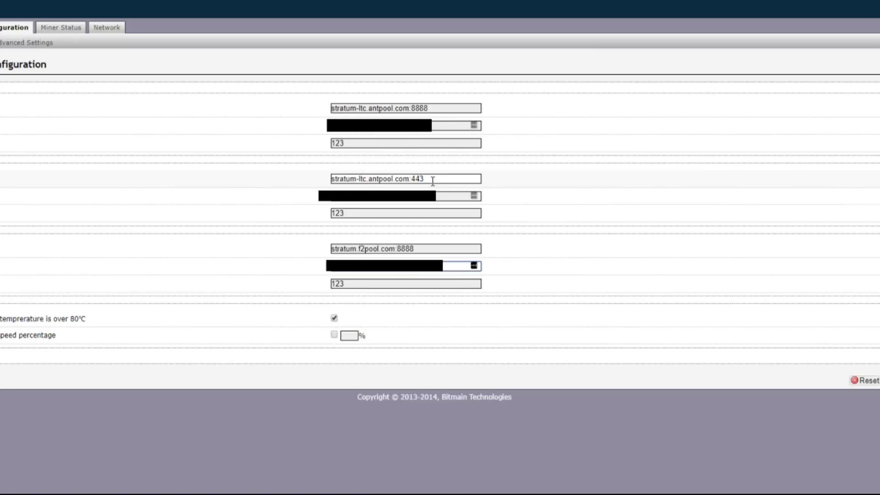
drag(425, 247, 284, 248)
text(stratum+tcp://stratum-ltc.antpool.com:8888)
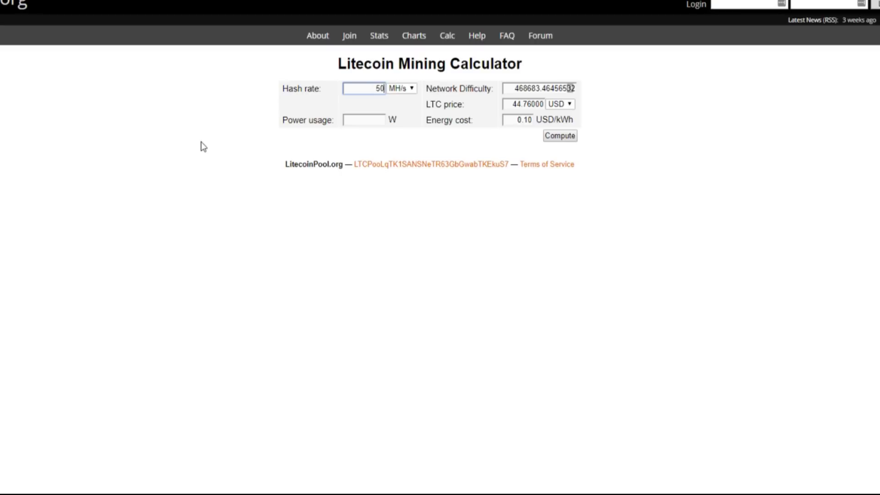
Step: Enter 1000 W power usage and compute 500 MH/s rewards: 24.73 USD per day
key(Tab)
click(526, 90)
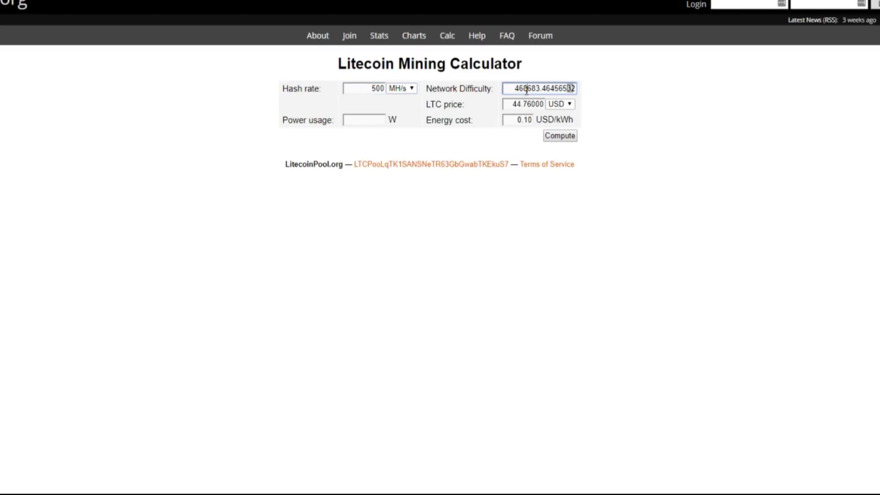
click(518, 104)
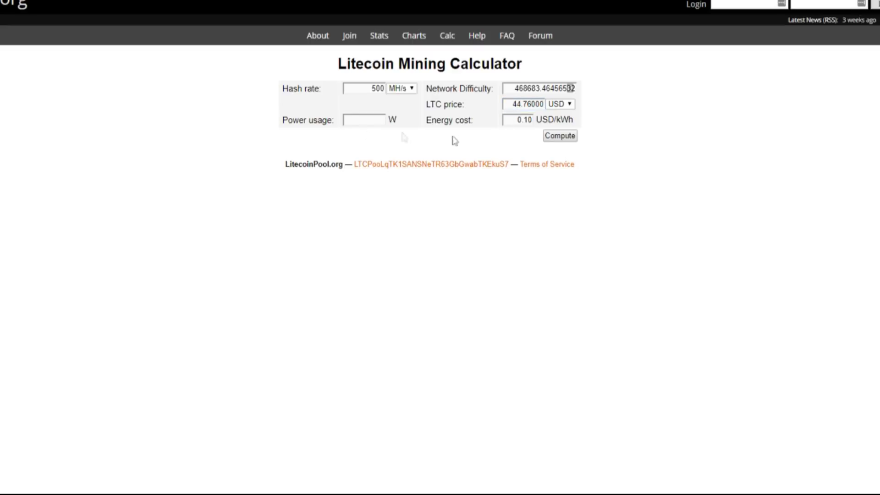
click(349, 118)
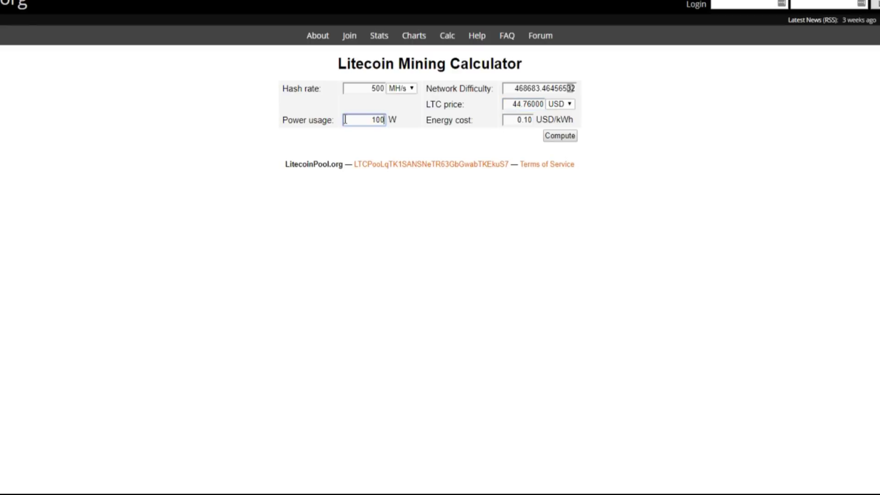
key(Tab)
text(0)
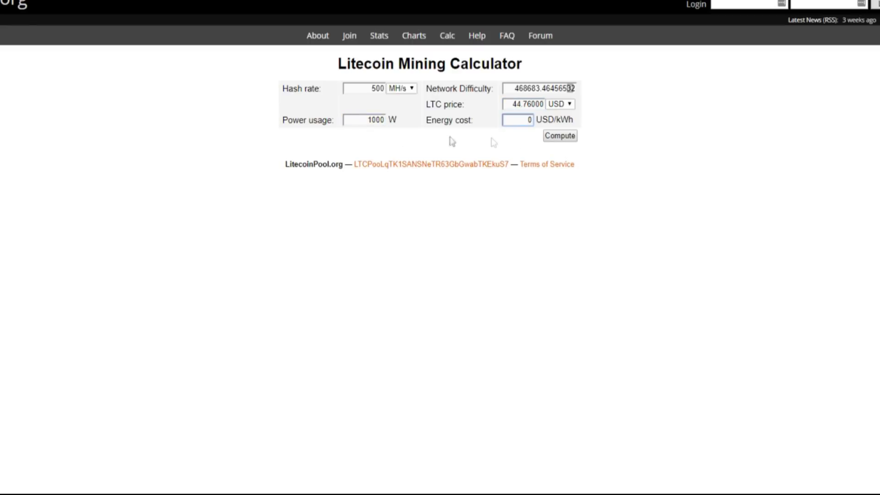
drag(565, 154, 569, 141)
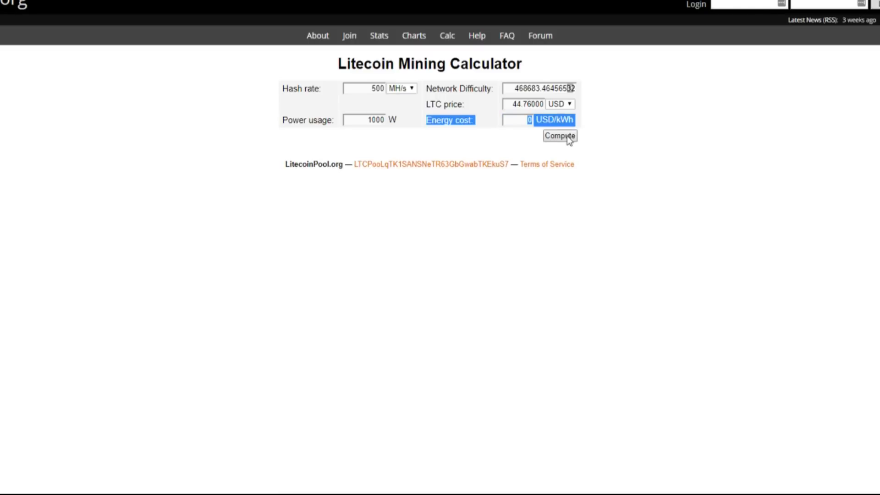
click(559, 136)
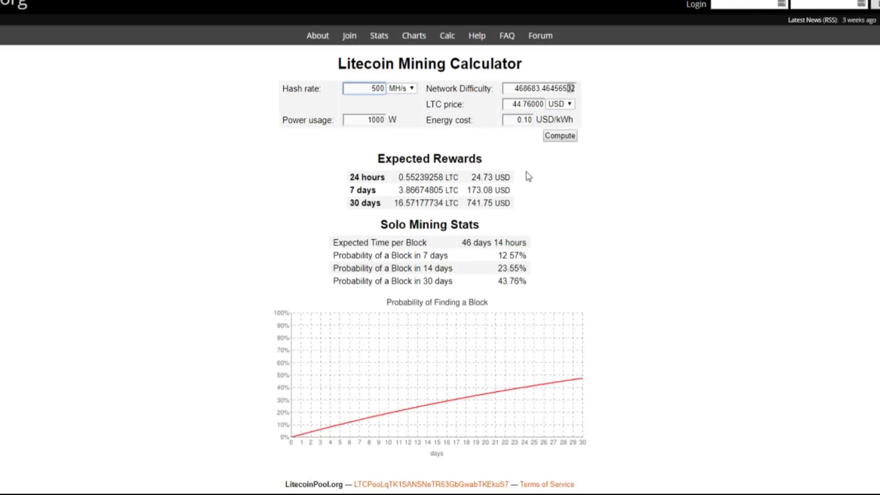